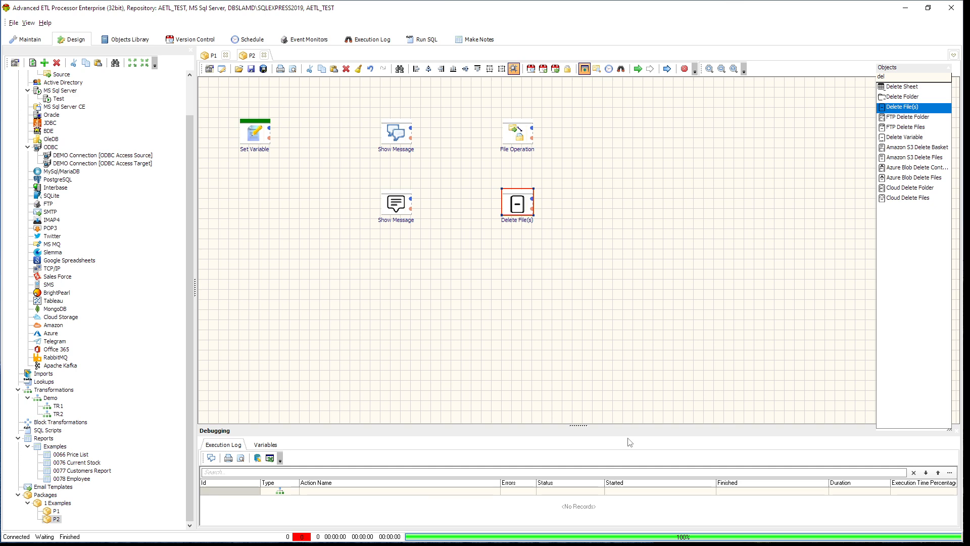
Set the message of the upper Show Message action to "Hi" followed by a first name.
double_click(400, 135)
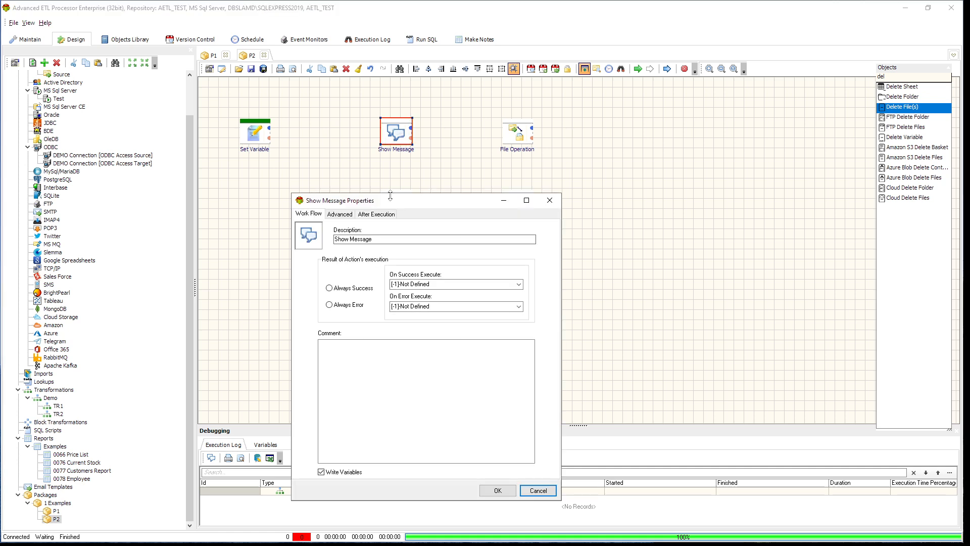
left_click(349, 215)
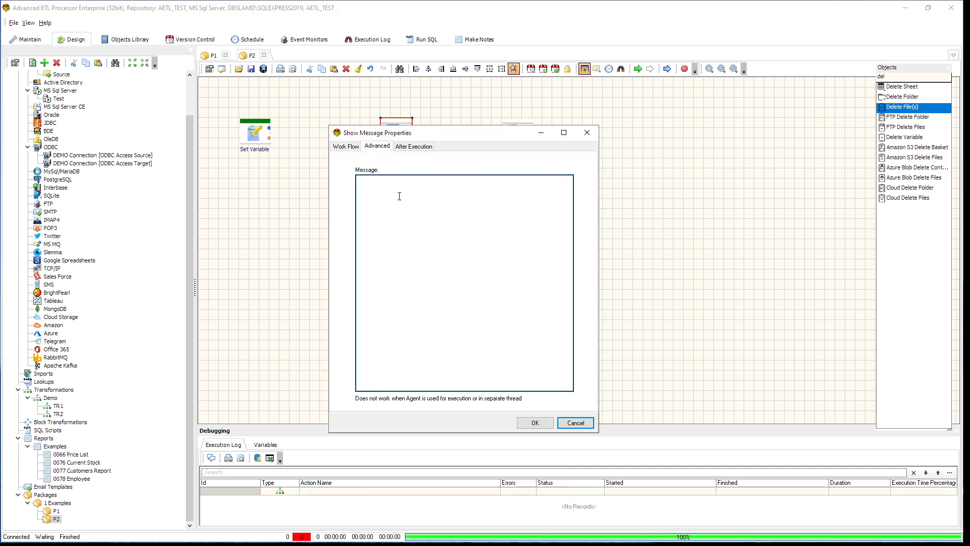
left_click(428, 190)
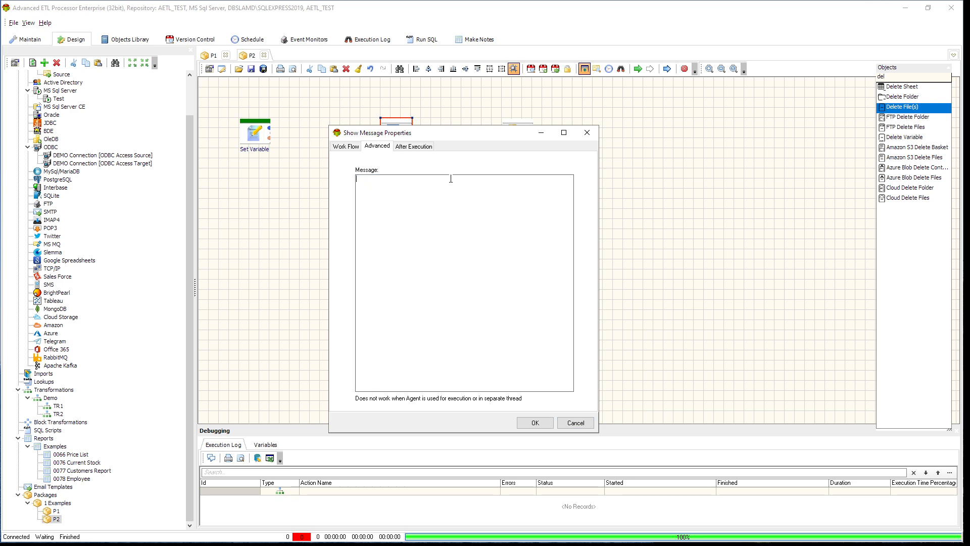
type("Hi John")
left_click(542, 423)
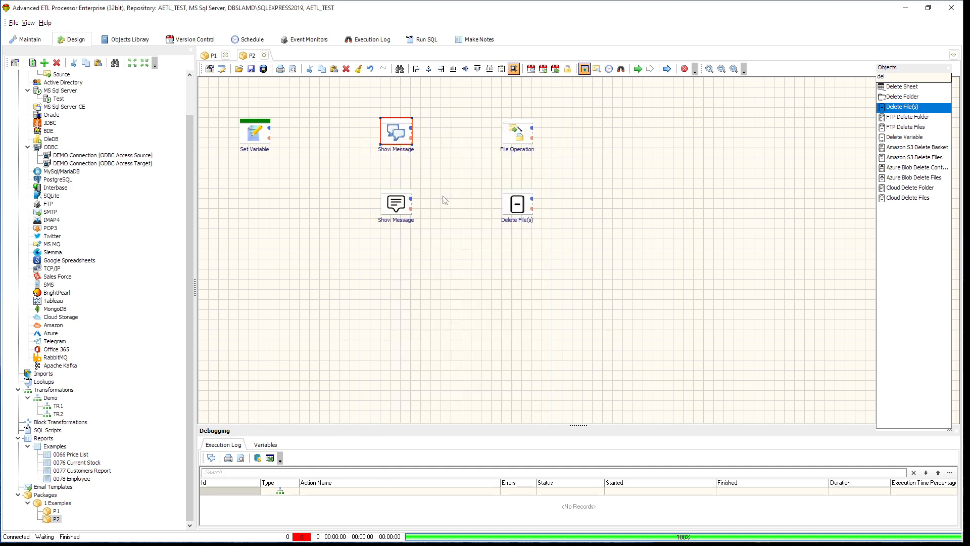
Execute only the upper Show Message action and dismiss its message.
right_click(397, 136)
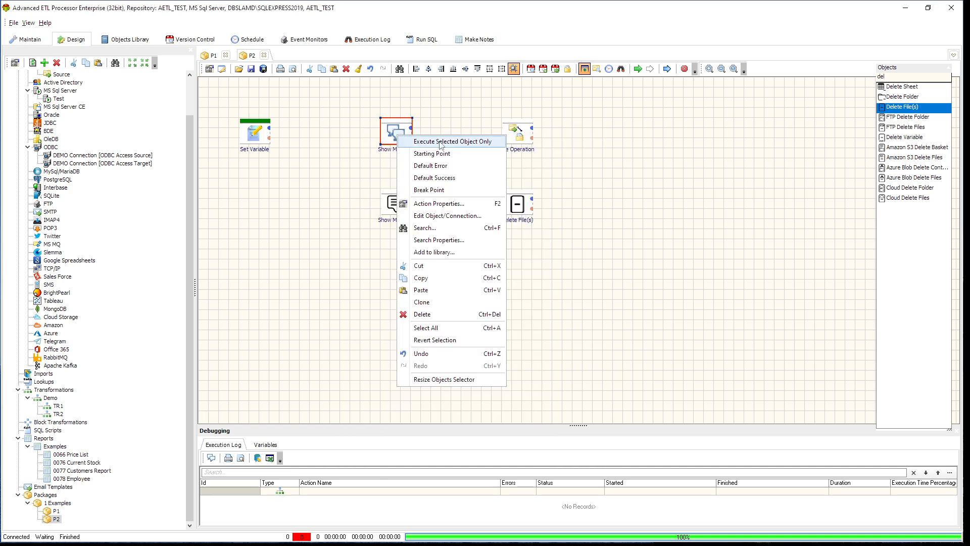
left_click(440, 145)
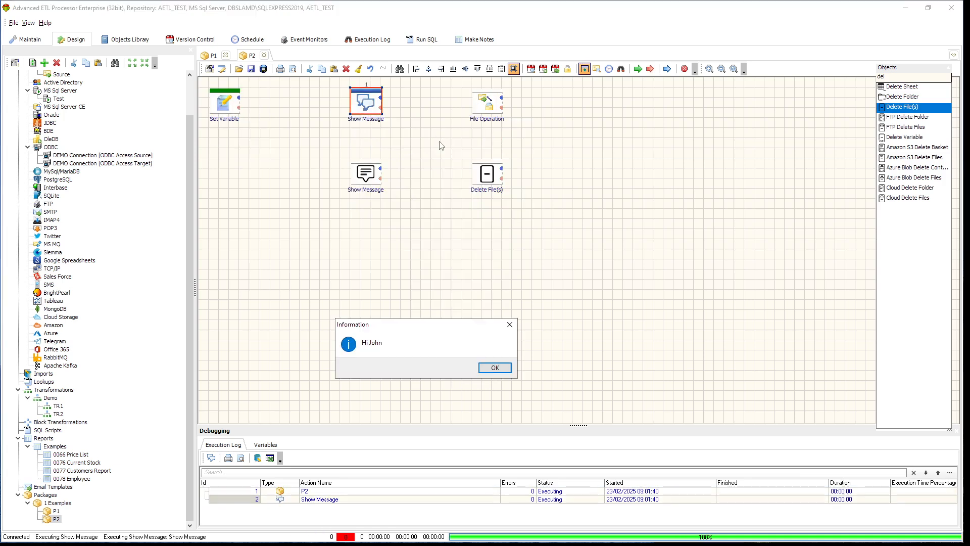
left_click(500, 371)
Examine the message text of the upper Show Message action, especially the name in it, without saving changes.
double_click(368, 106)
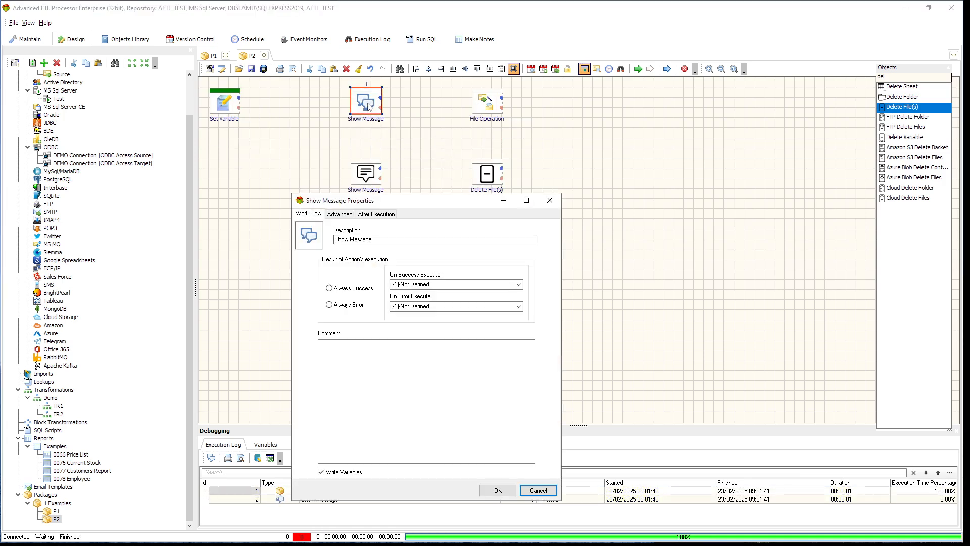
left_click(336, 213)
left_click_drag(405, 206, 431, 125)
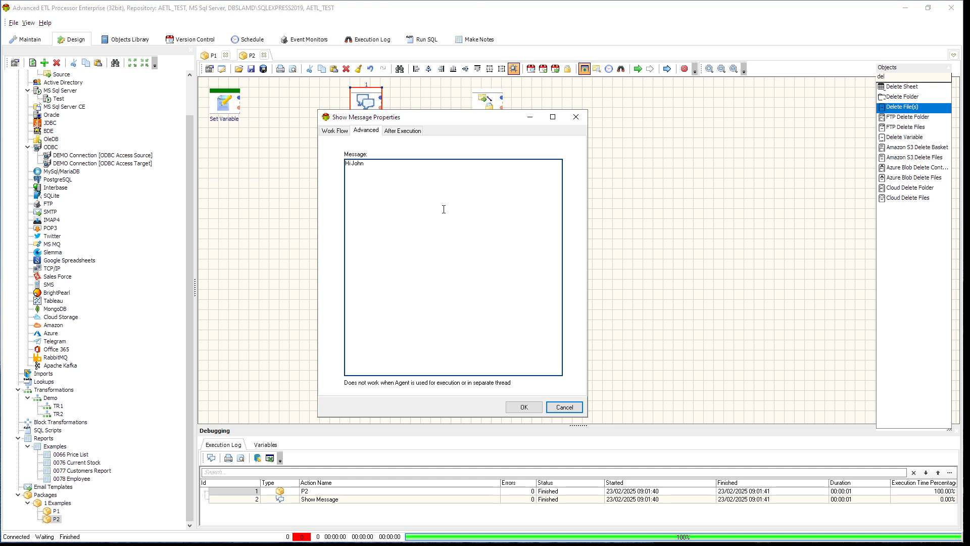
double_click(358, 164)
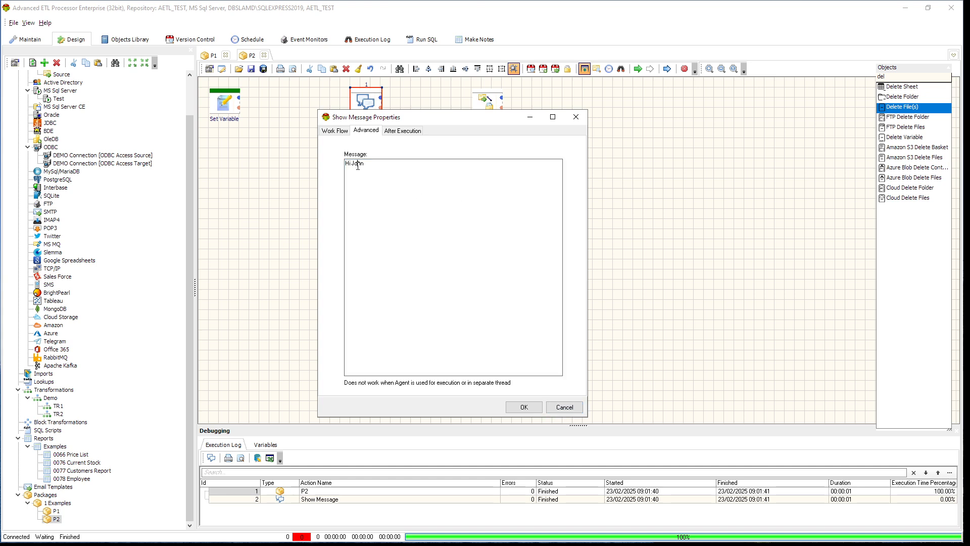
left_click(450, 190)
double_click(354, 167)
left_click(423, 175)
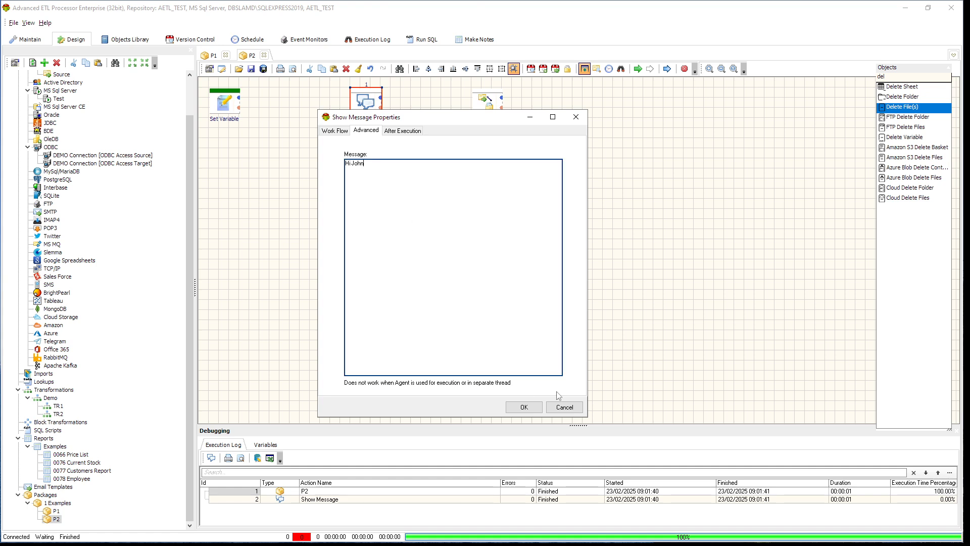
left_click(575, 409)
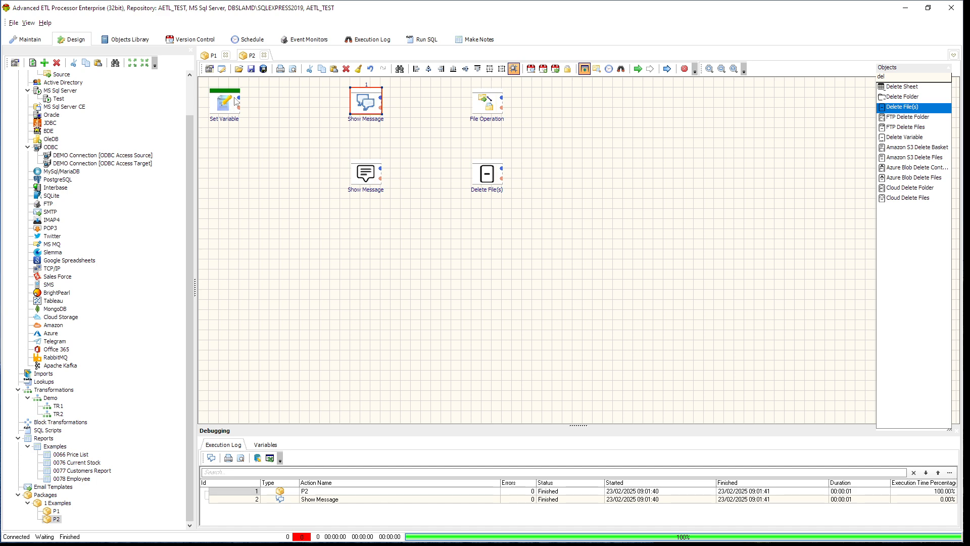
Link Set Variable to the upper Show Message on success, and define a variable named as the message's first name with another first name as value.
left_click_drag(240, 98, 360, 107)
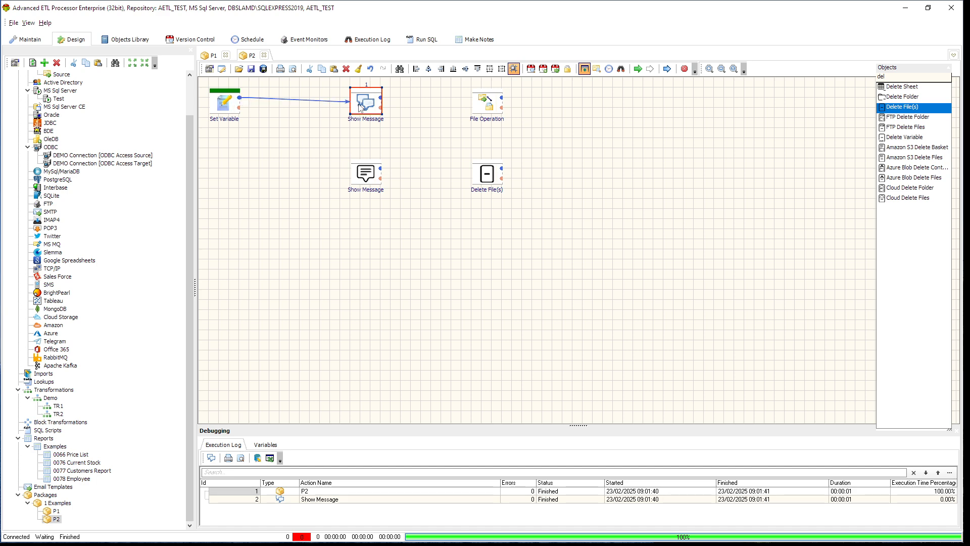
double_click(225, 107)
left_click(344, 213)
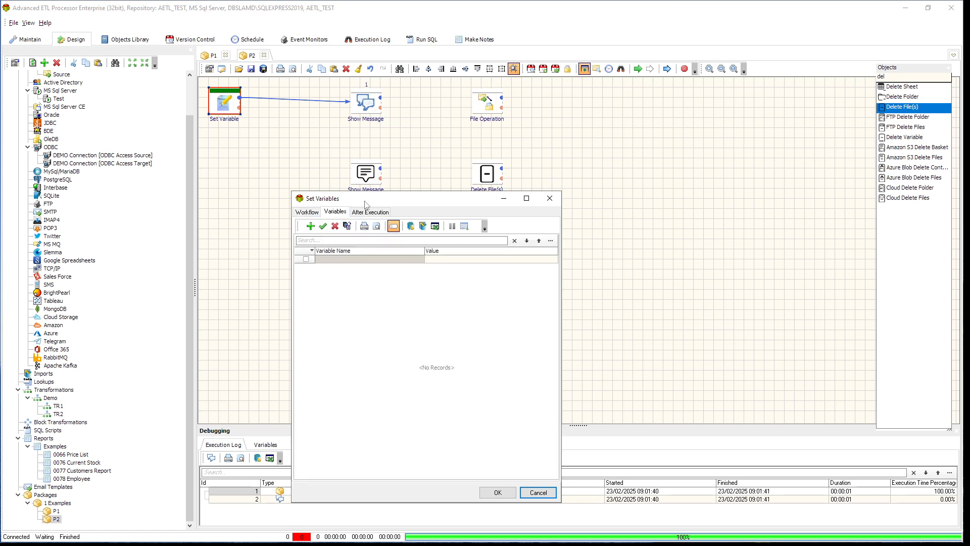
left_click_drag(349, 199, 356, 154)
left_click(318, 183)
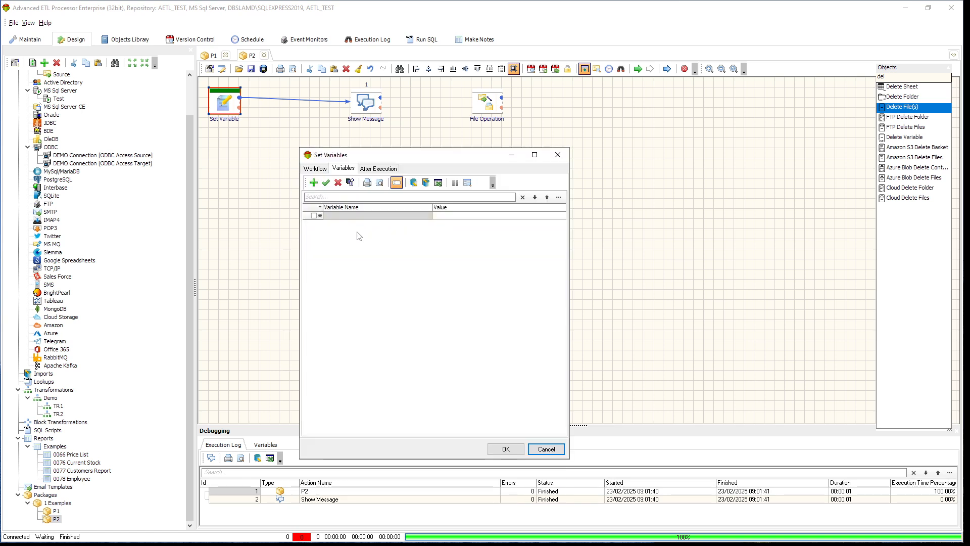
left_click(361, 216)
type("J")
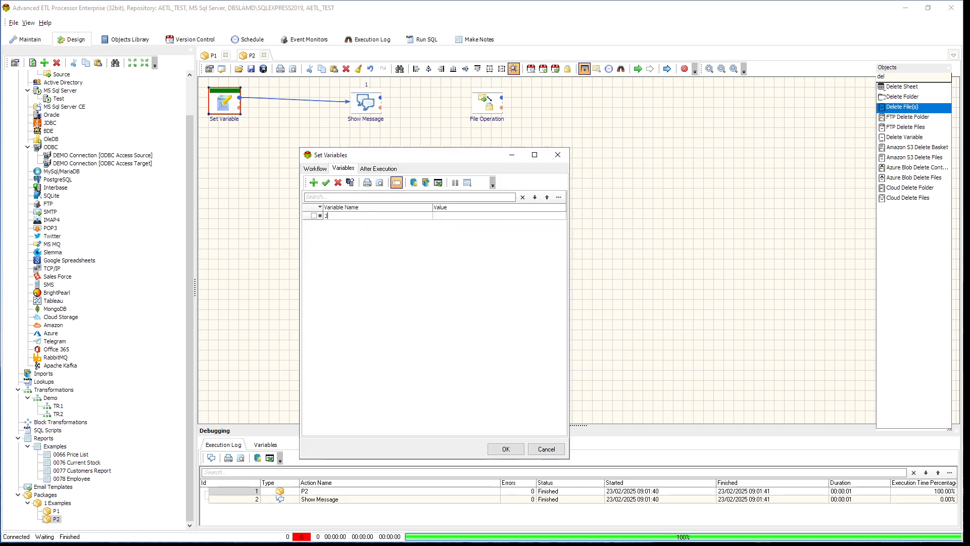
type("hnohn")
left_click(507, 218)
type("Maria")
left_click(326, 183)
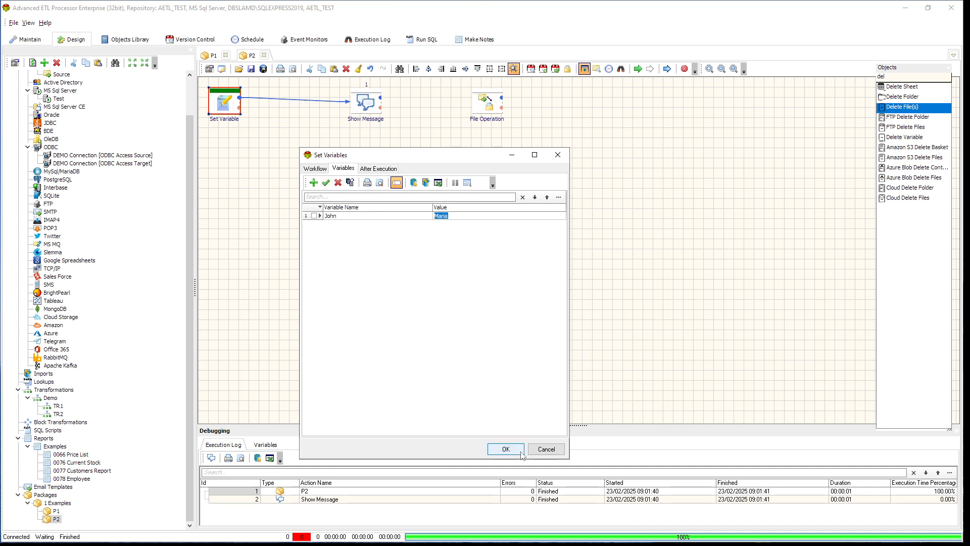
left_click(493, 447)
Execute the whole P2 package and dismiss the message it shows.
left_click(637, 69)
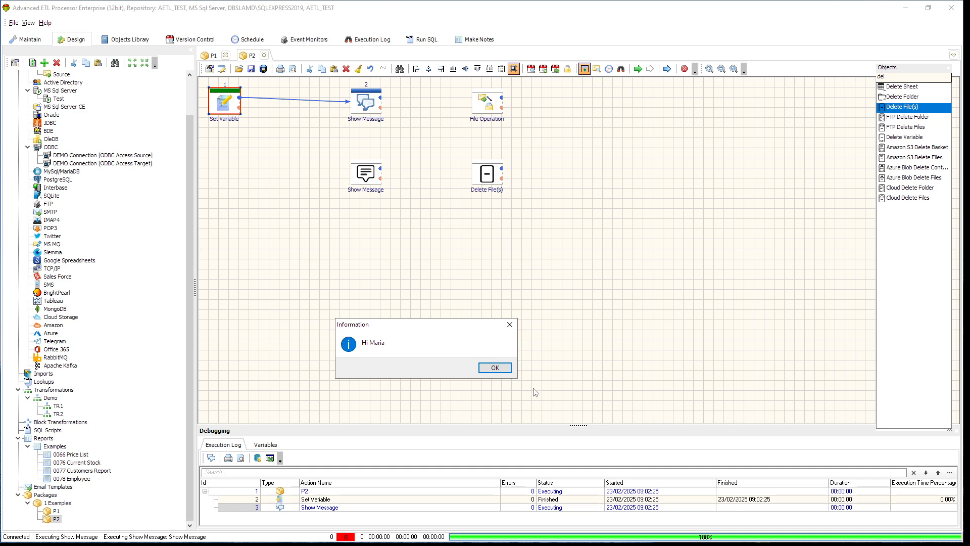
left_click(505, 370)
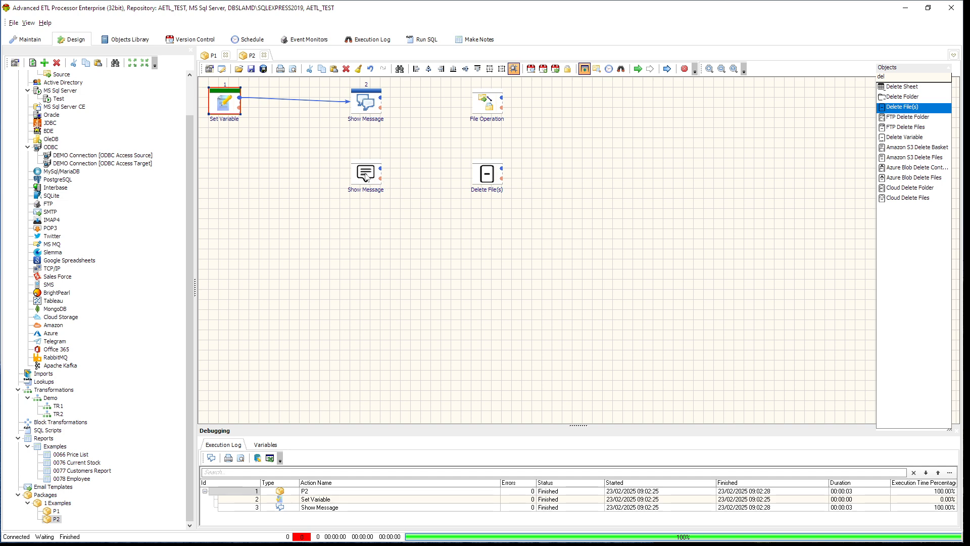
Review the parameters of the lower Show Message action and of the Delete File(s) action without changing them.
double_click(367, 176)
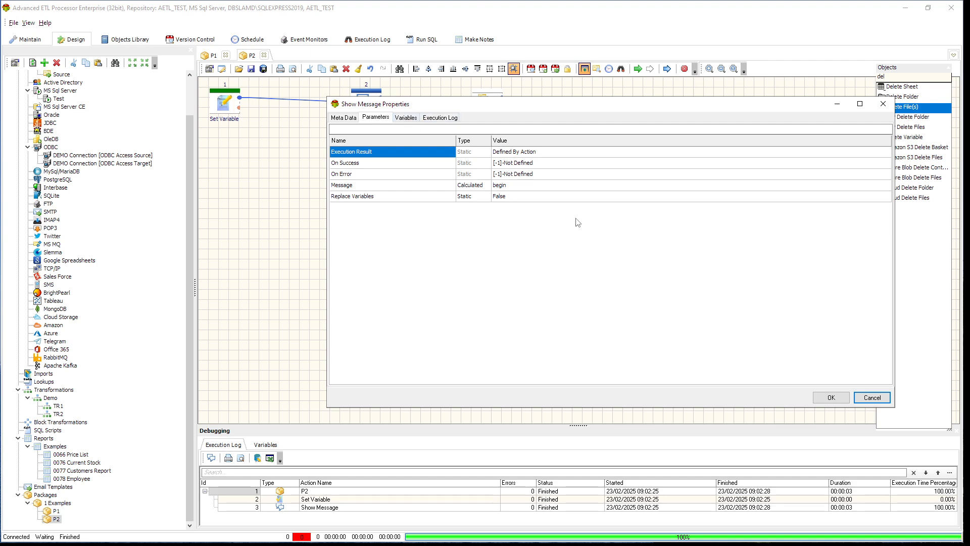
left_click(872, 397)
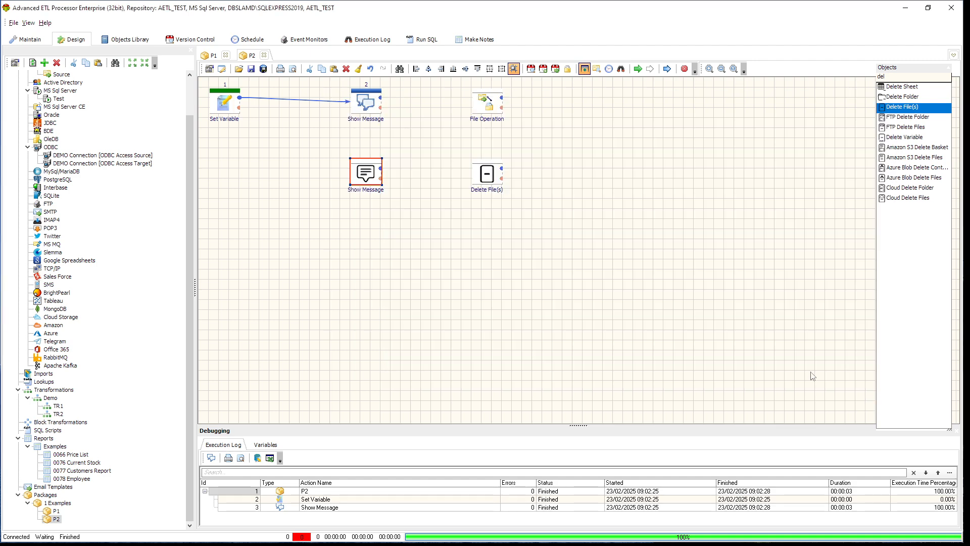
double_click(493, 179)
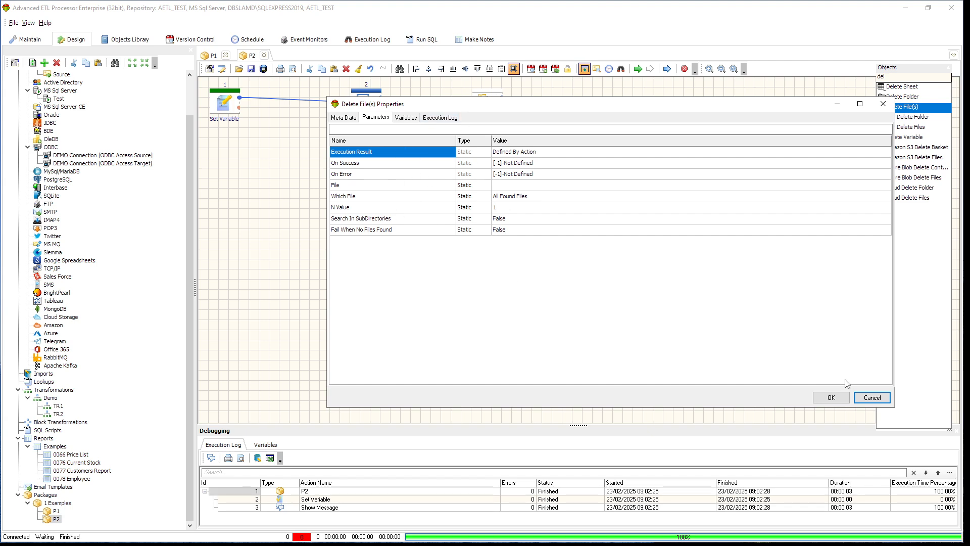
left_click(870, 398)
Inspect the available types for the Message parameter of the lower Show Message action, leaving the parameter as it is.
double_click(369, 174)
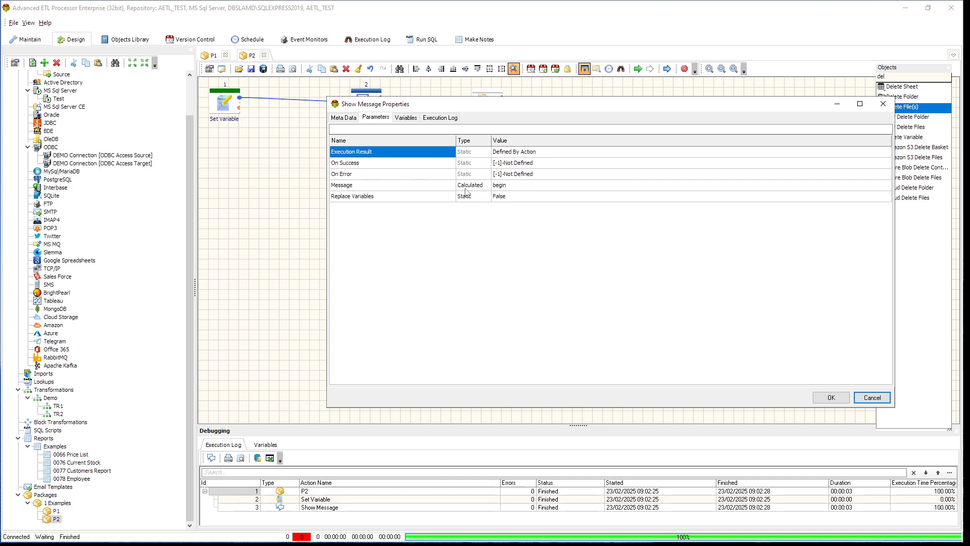
left_click(424, 186)
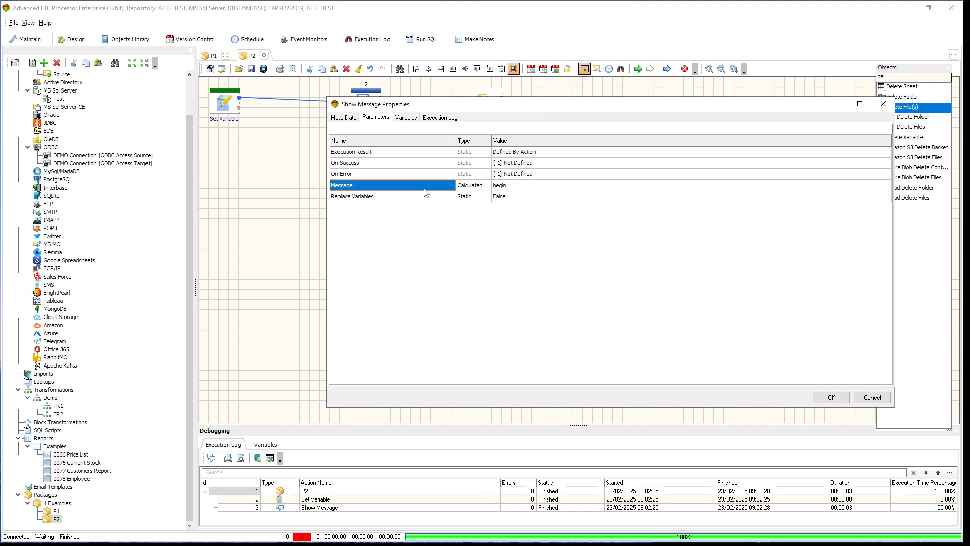
left_click(487, 186)
left_click(487, 186)
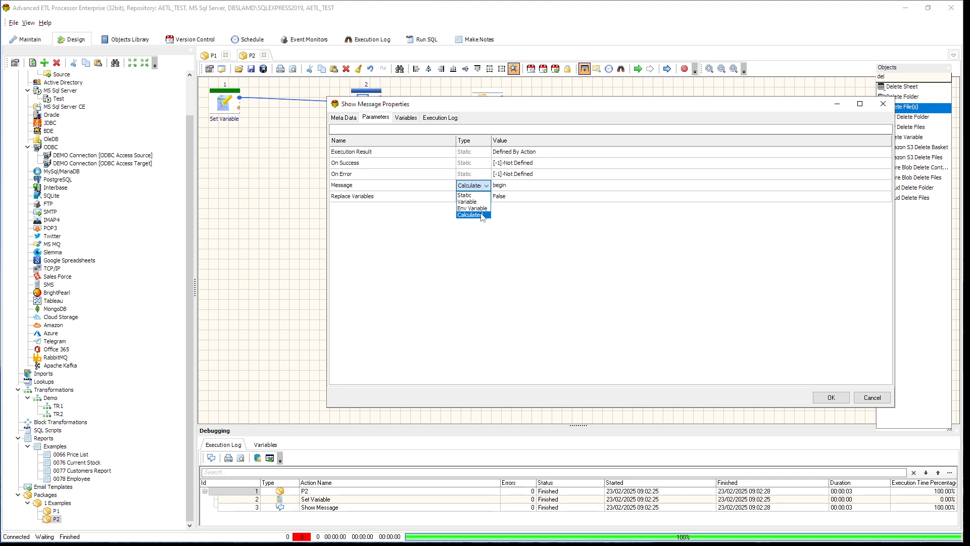
left_click(873, 398)
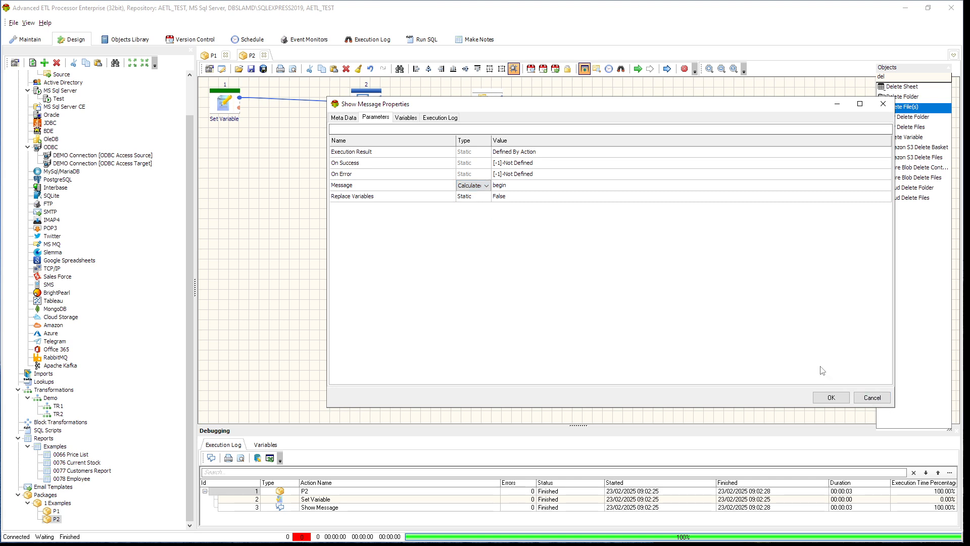
left_click(872, 399)
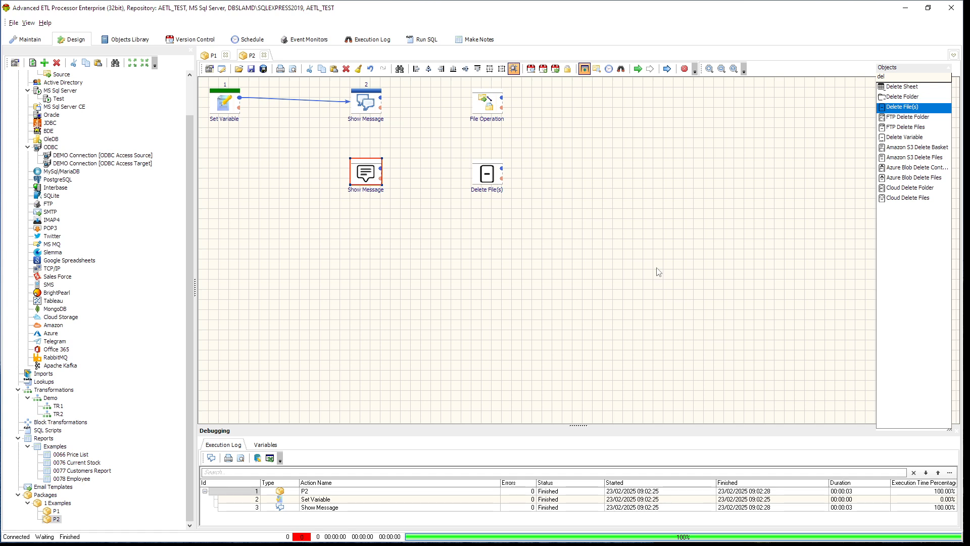
Examine the File Operation action's delete settings and the system date expression in its file mask, without saving changes.
left_click(491, 107)
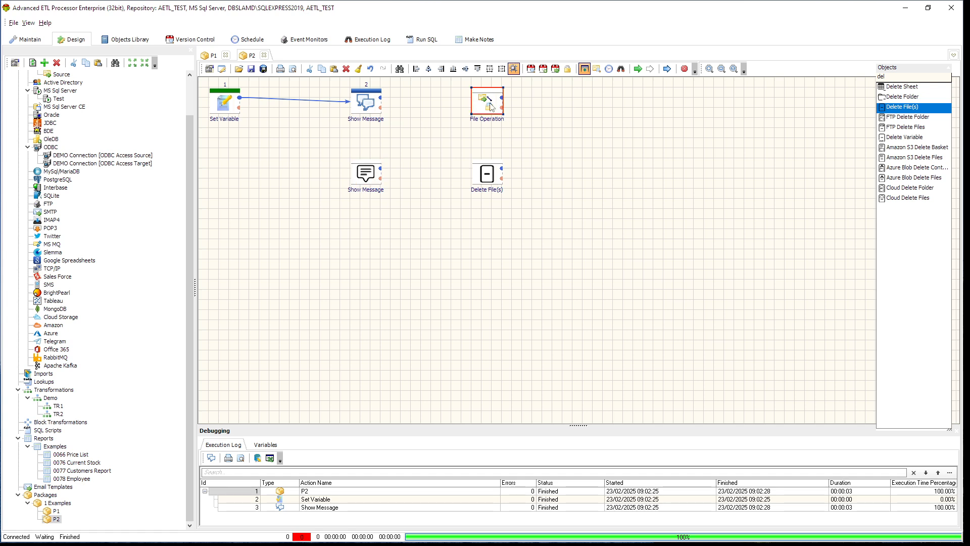
double_click(491, 106)
left_click(335, 223)
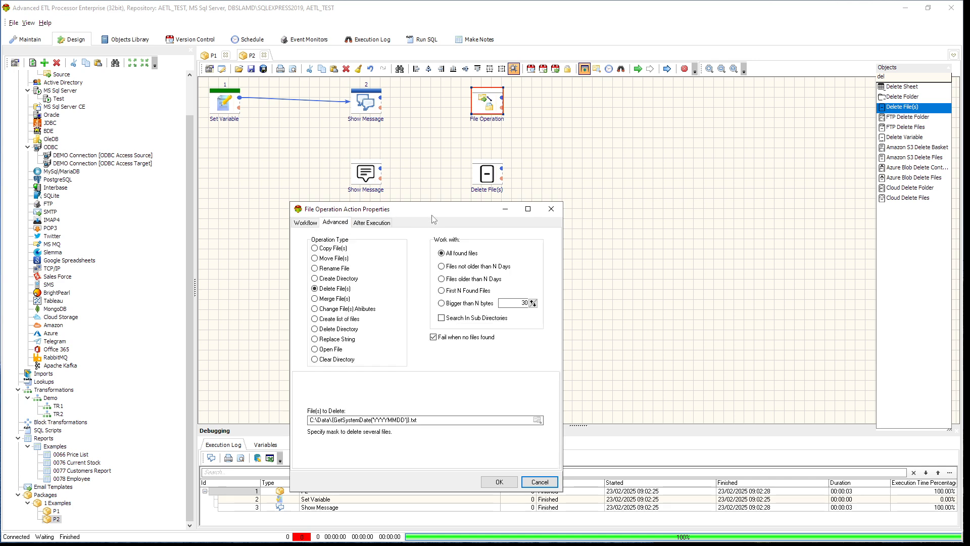
left_click_drag(432, 215, 543, 113)
left_click(553, 316)
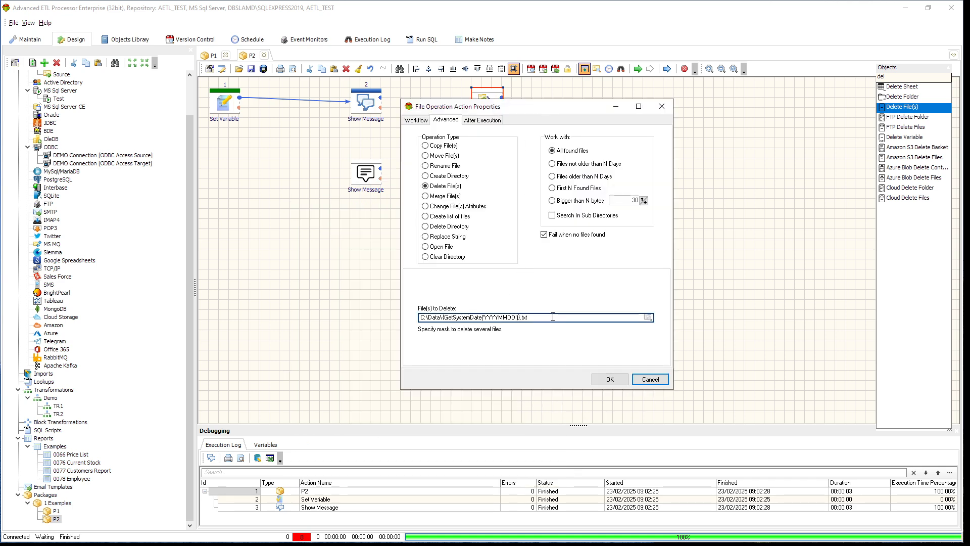
left_click_drag(553, 316, 419, 317)
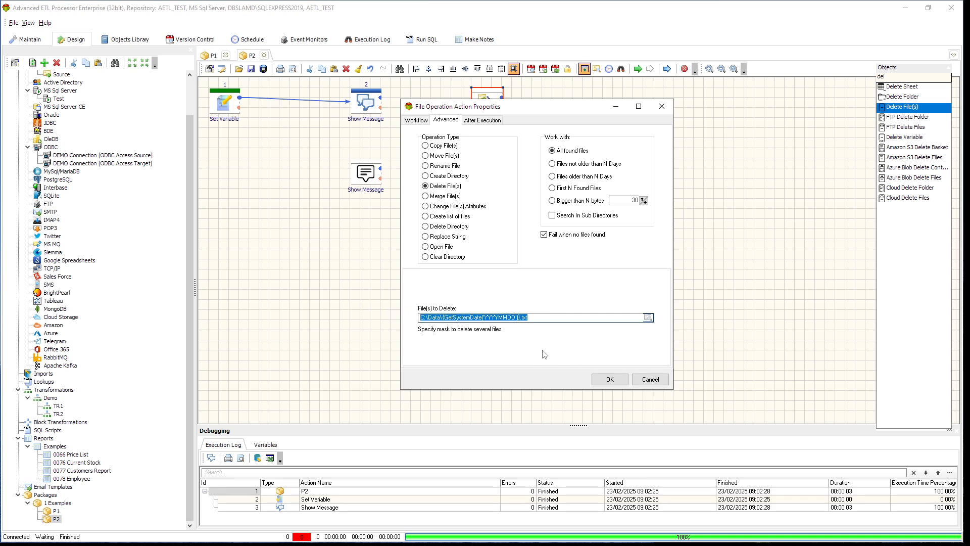
left_click(558, 317)
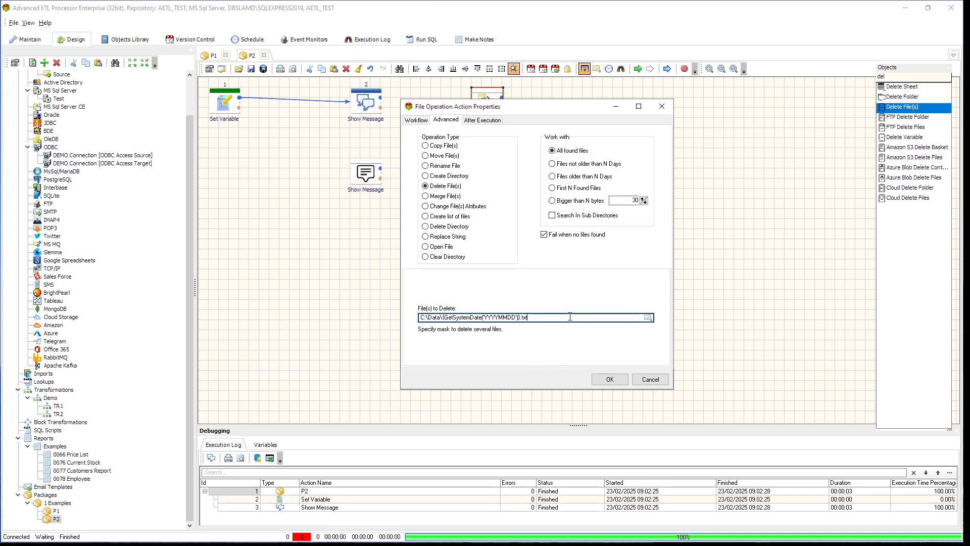
left_click(514, 317)
double_click(515, 317)
left_click(637, 500)
left_click(576, 318)
left_click_drag(443, 318, 521, 322)
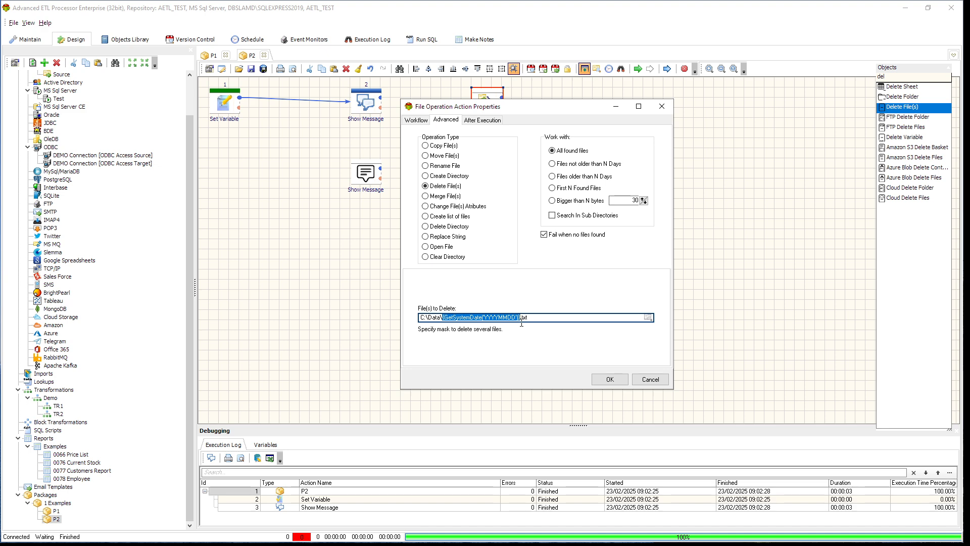
left_click(561, 321)
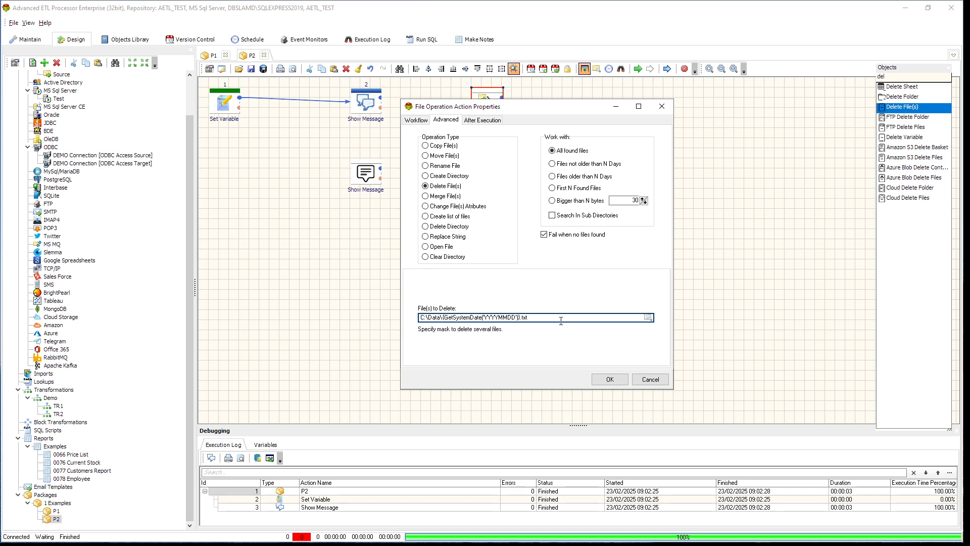
left_click(444, 318)
left_click(652, 380)
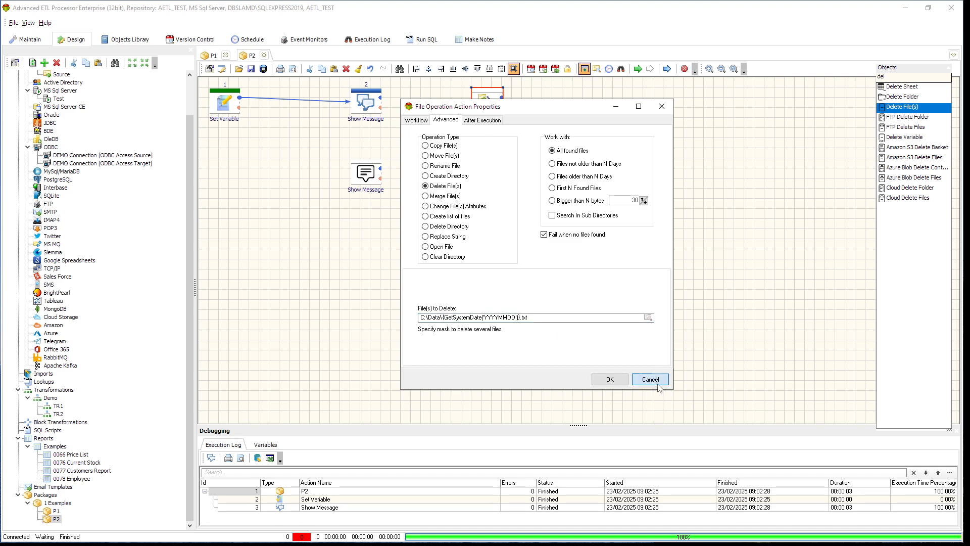
Try the Calculated type for the File parameter of the Delete File(s) action and inspect its code editor, discarding the changes.
double_click(489, 178)
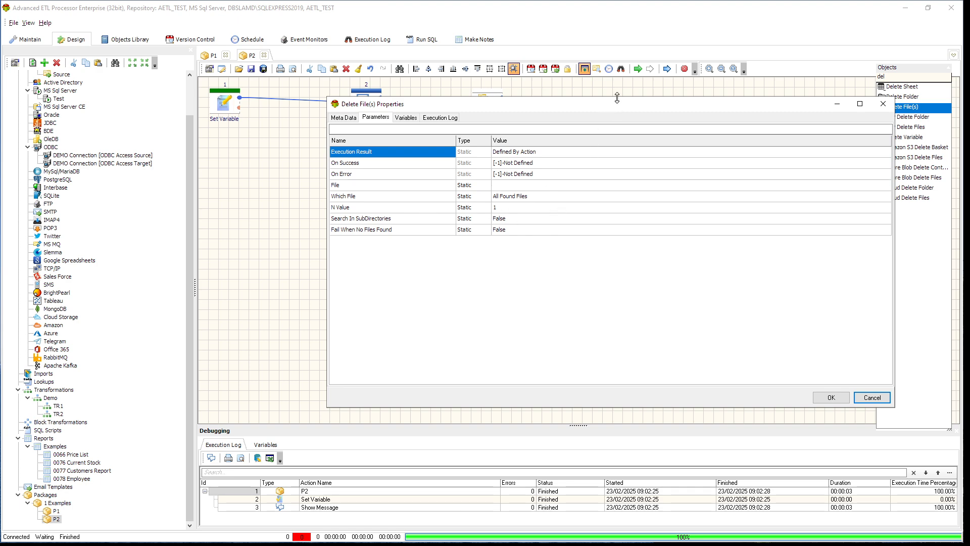
left_click_drag(615, 97, 608, 116)
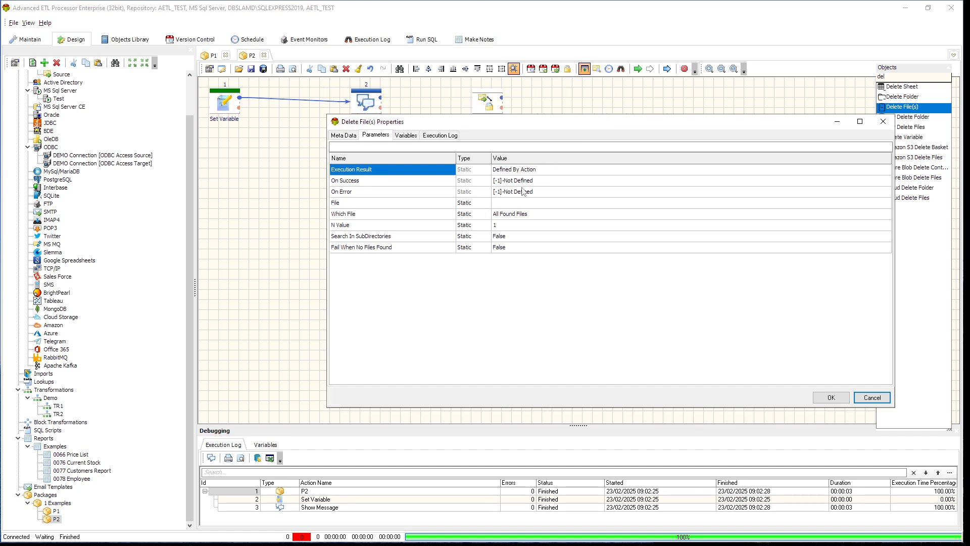
left_click(472, 203)
left_click(487, 204)
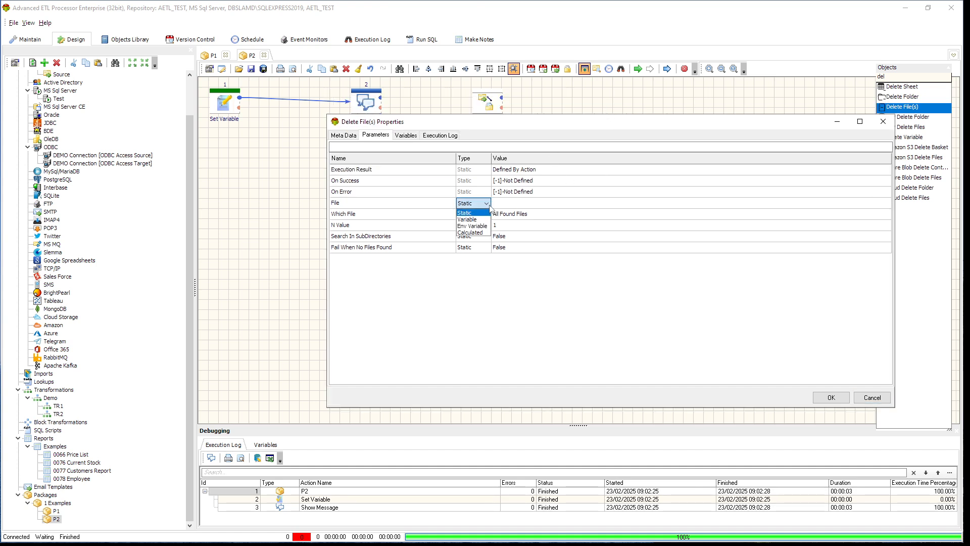
left_click(471, 232)
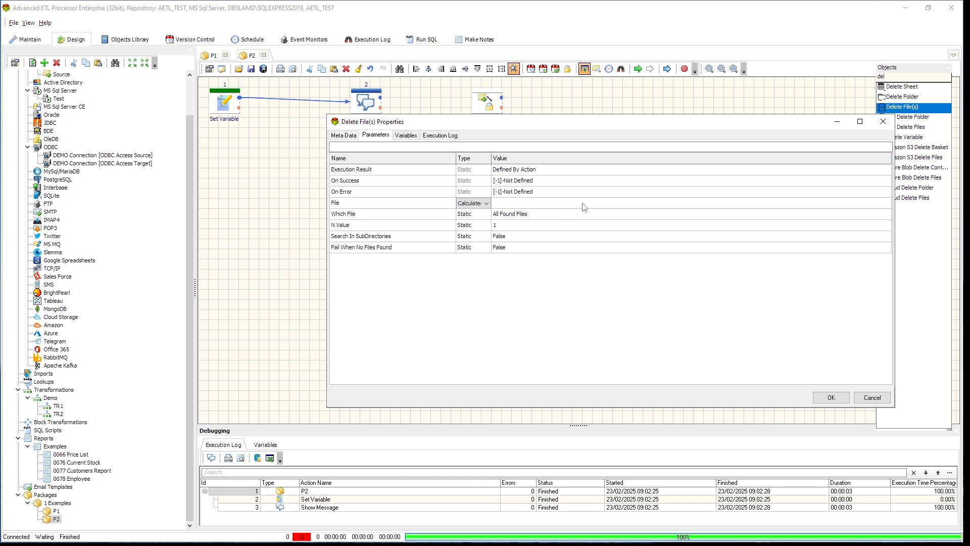
left_click(781, 202)
left_click(886, 203)
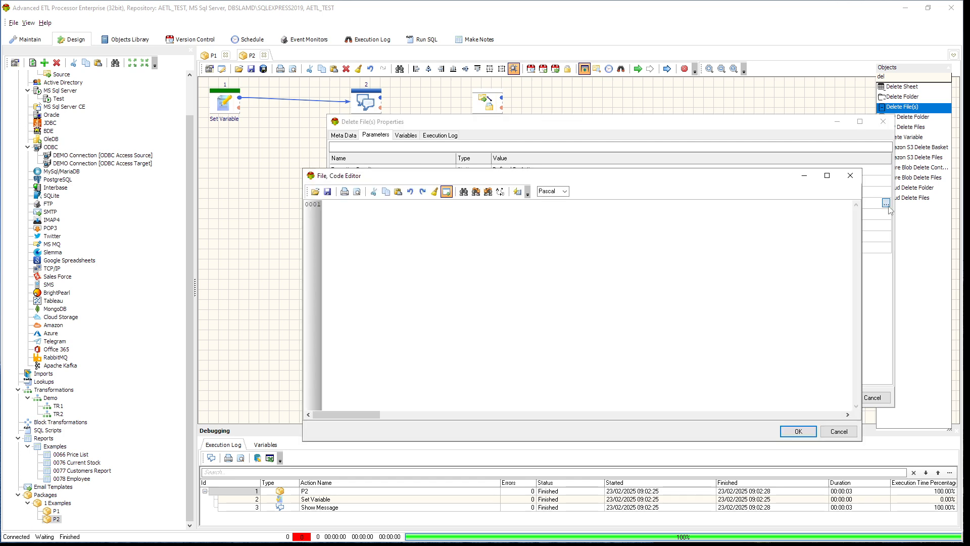
left_click(839, 431)
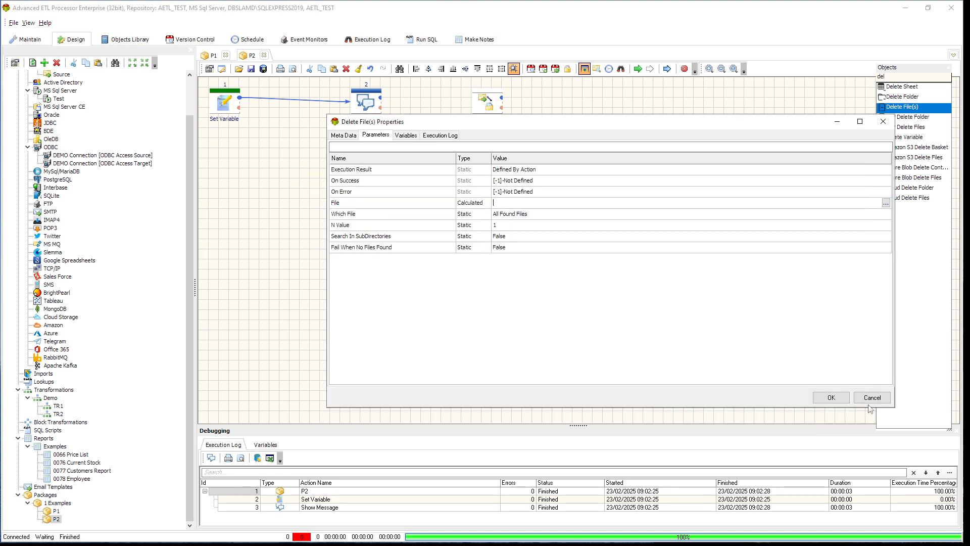
left_click(872, 399)
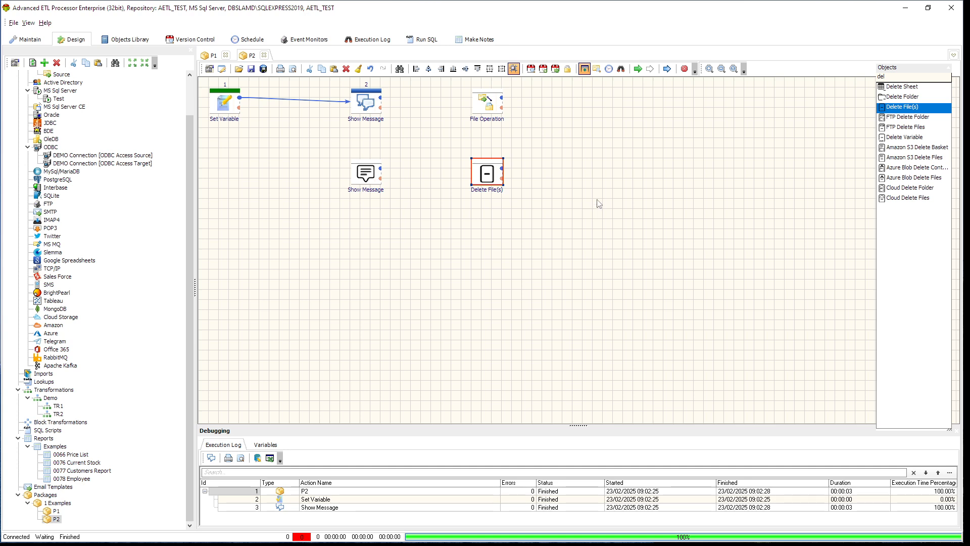
Review the operation types offered by the File Operation action without saving changes.
left_click(490, 108)
double_click(491, 108)
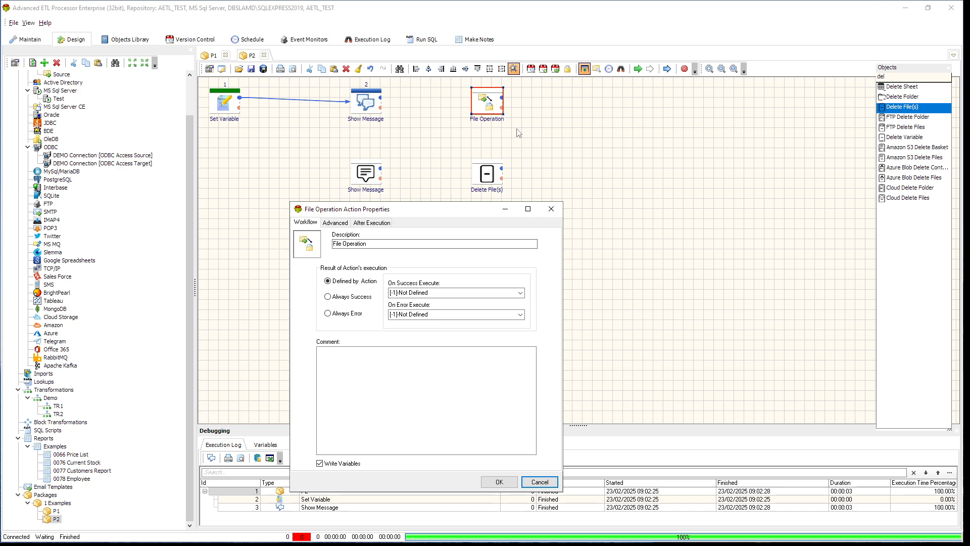
left_click_drag(460, 207, 621, 117)
left_click(506, 128)
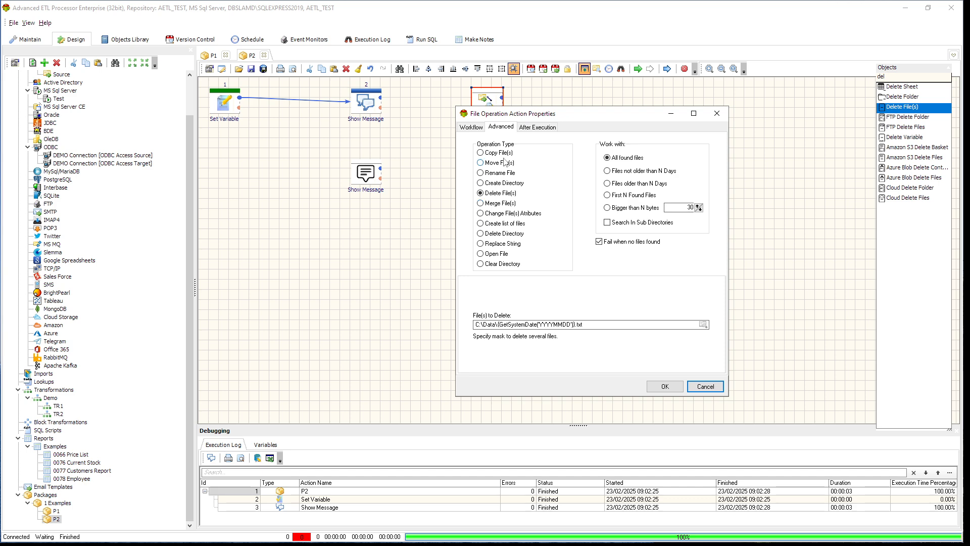
left_click(718, 389)
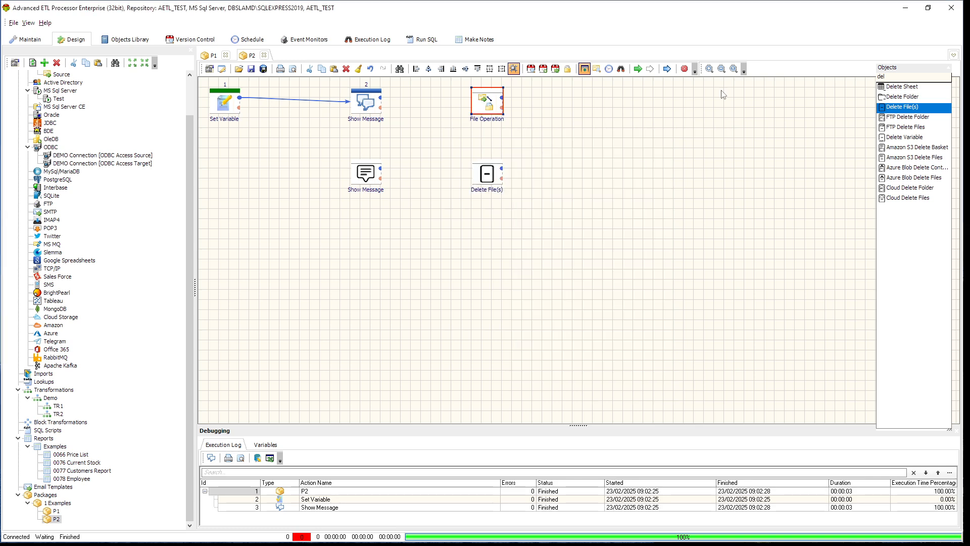
Search the package objects for "copy" and clear the search filter.
left_click(920, 80)
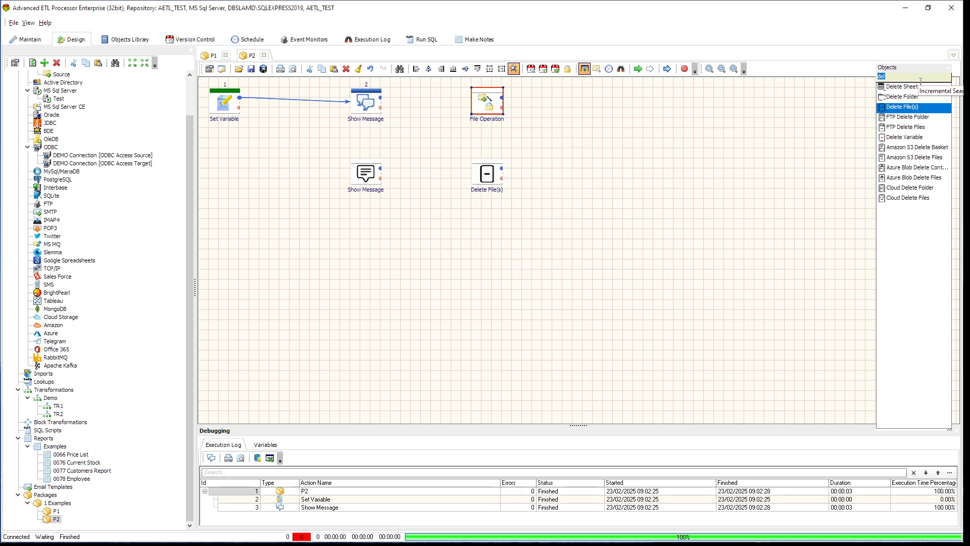
type("copy")
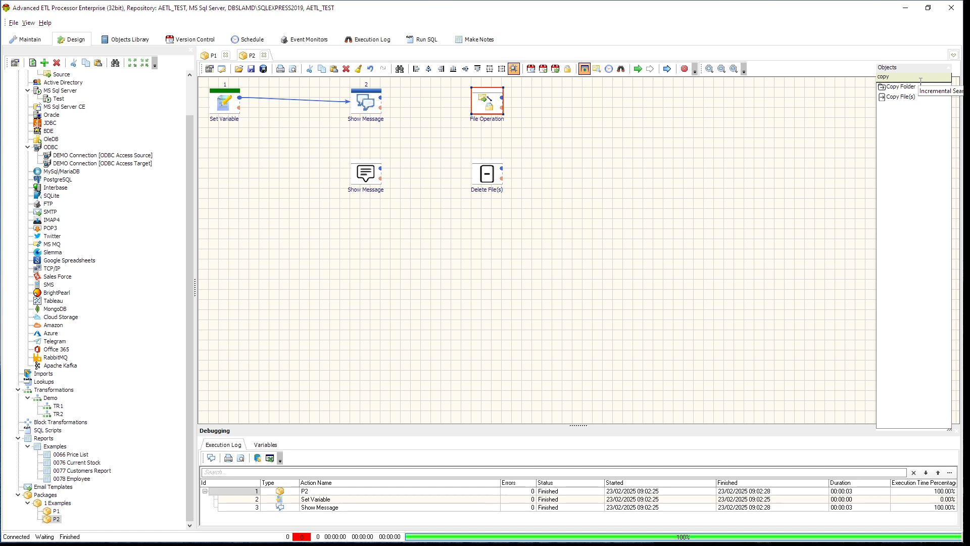
key("BackSpace")
key("BackSpace")
key("BackSpace")
key("BackSpace")
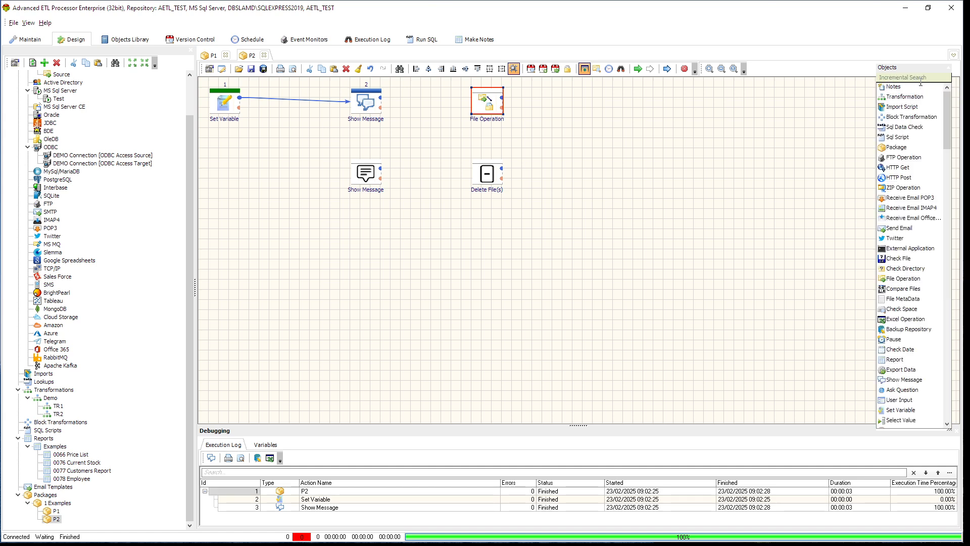